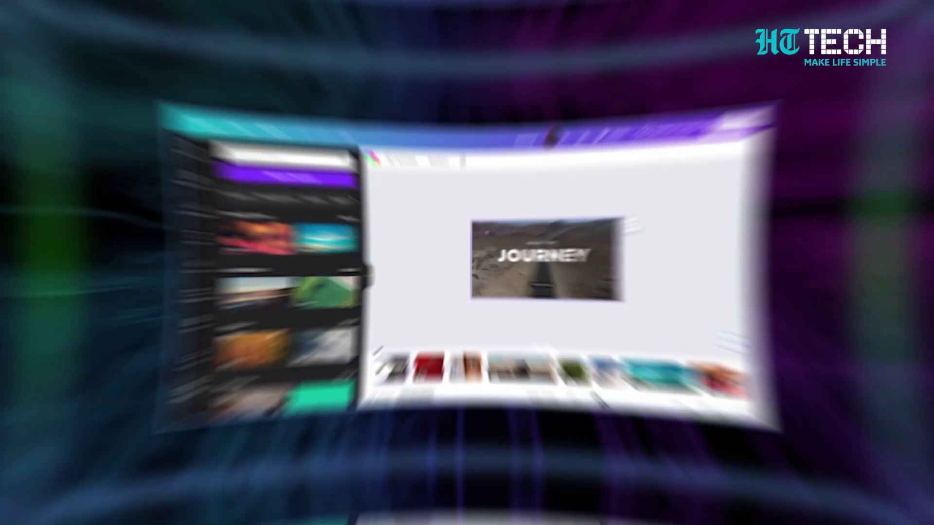
# Append the foggy forest Nature clip to the end of the Journey video, then browse the music tracks.
pyautogui.hscroll(2, 676, 419)
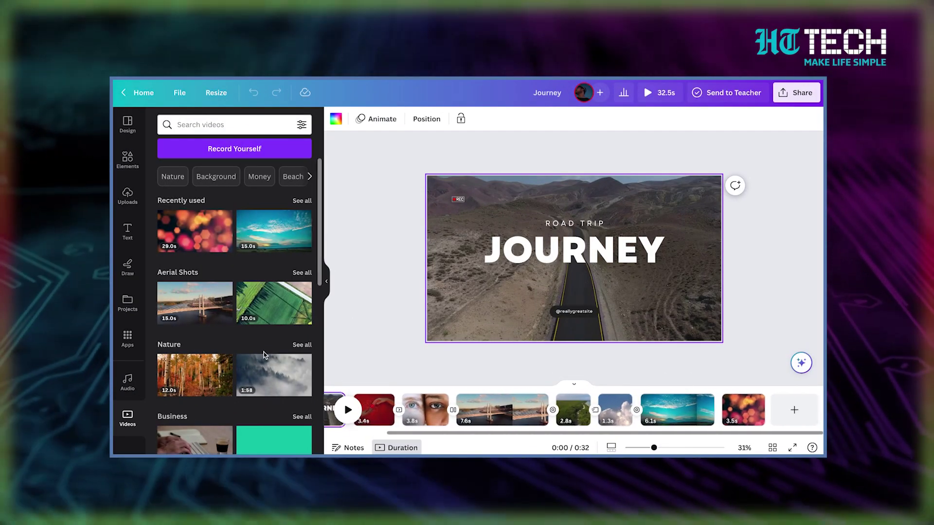
pyautogui.moveTo(301, 381); pyautogui.dragTo(805, 408)
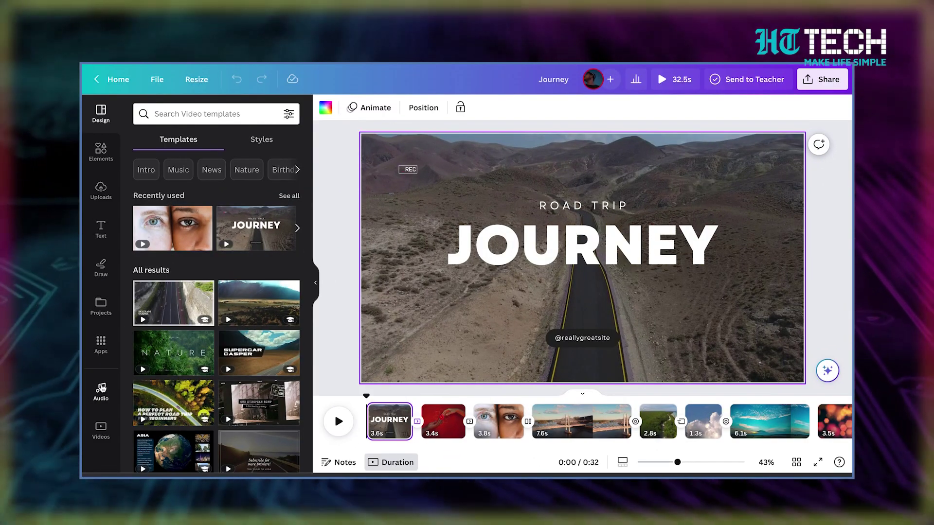
pyautogui.click(113, 386)
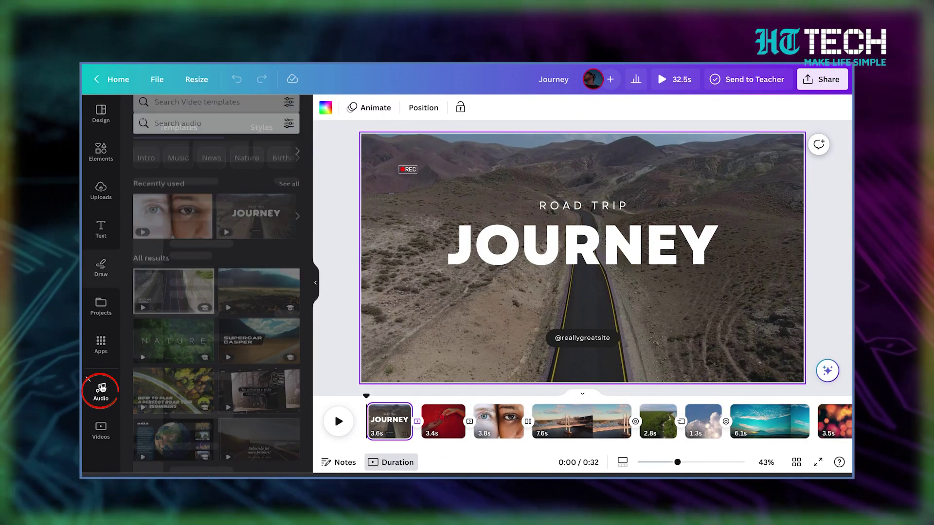
pyautogui.scroll(-5, 226, 308)
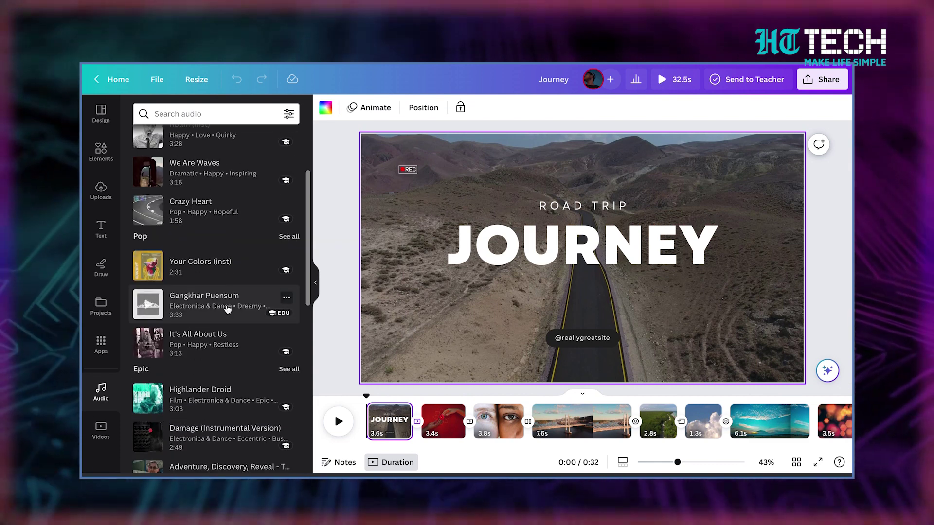
pyautogui.scroll(-10, 227, 309)
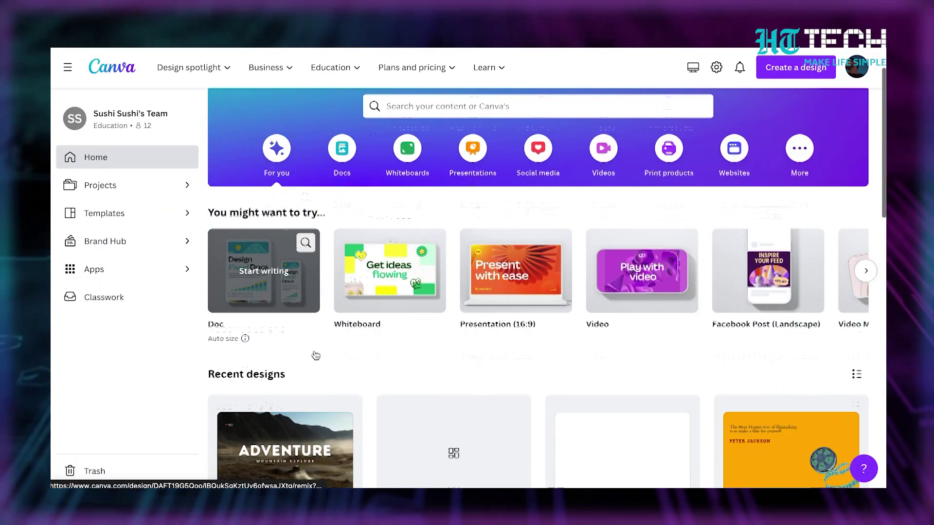
# Add The Gift of Morning as the video's soundtrack and bring up its Beat Sync settings.
pyautogui.scroll(-3, 356, 324)
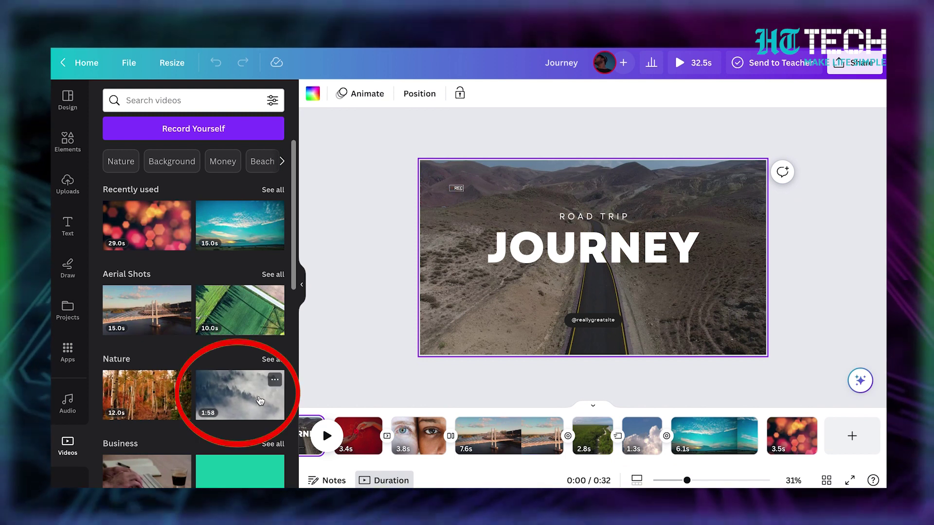
pyautogui.moveTo(259, 400); pyautogui.dragTo(837, 424)
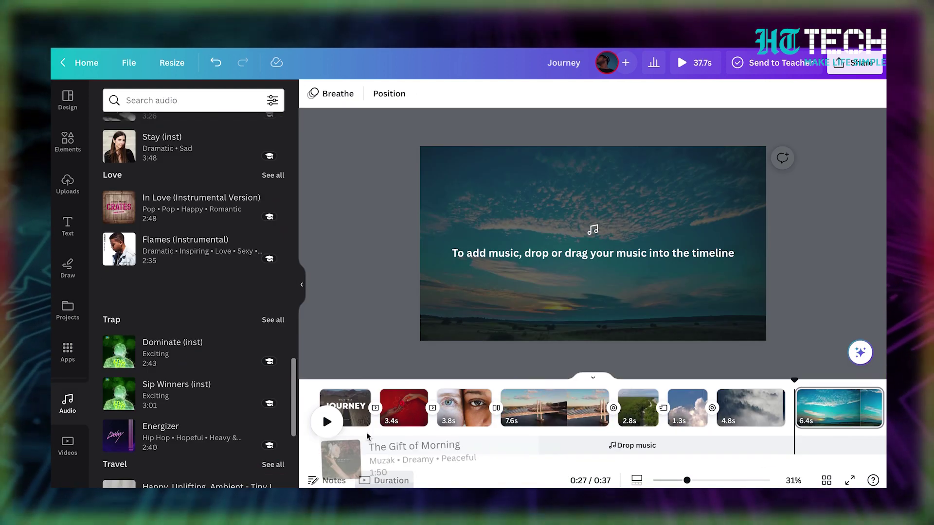
pyautogui.moveTo(367, 434); pyautogui.dragTo(322, 435)
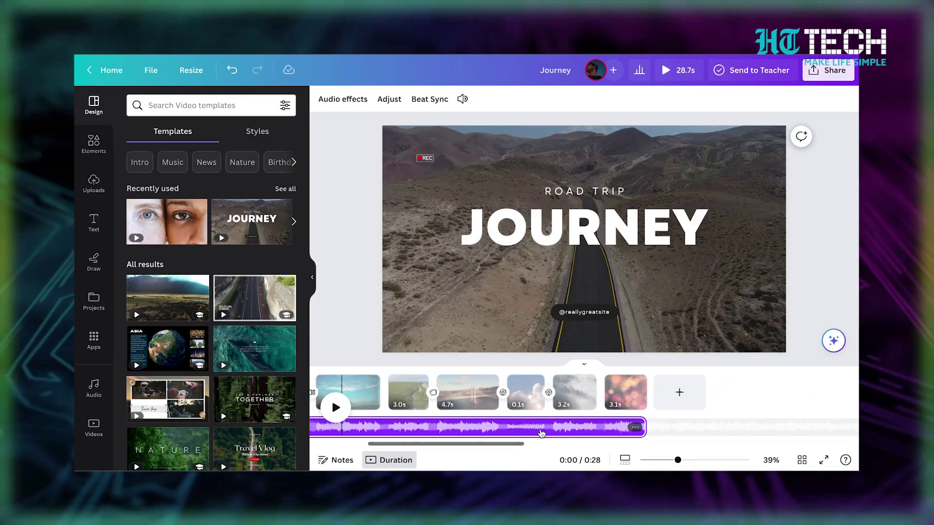
pyautogui.click(833, 427)
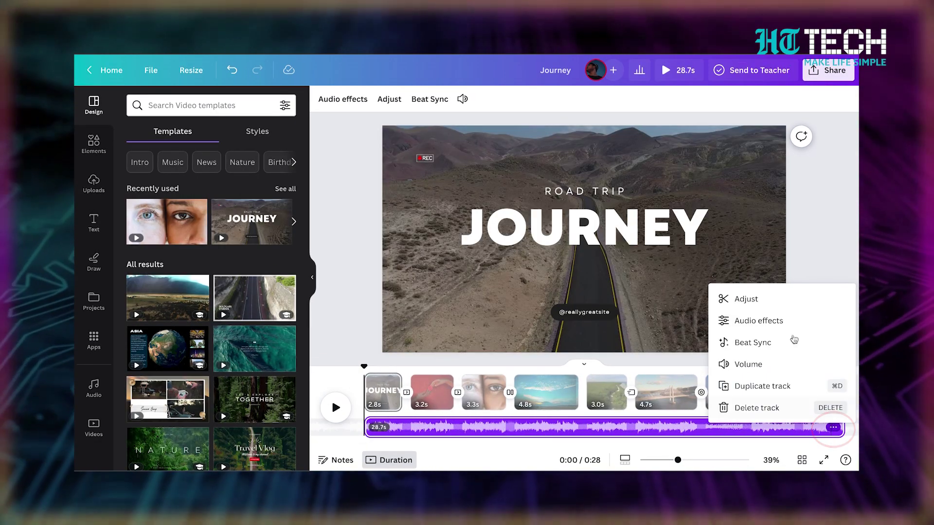
pyautogui.click(791, 343)
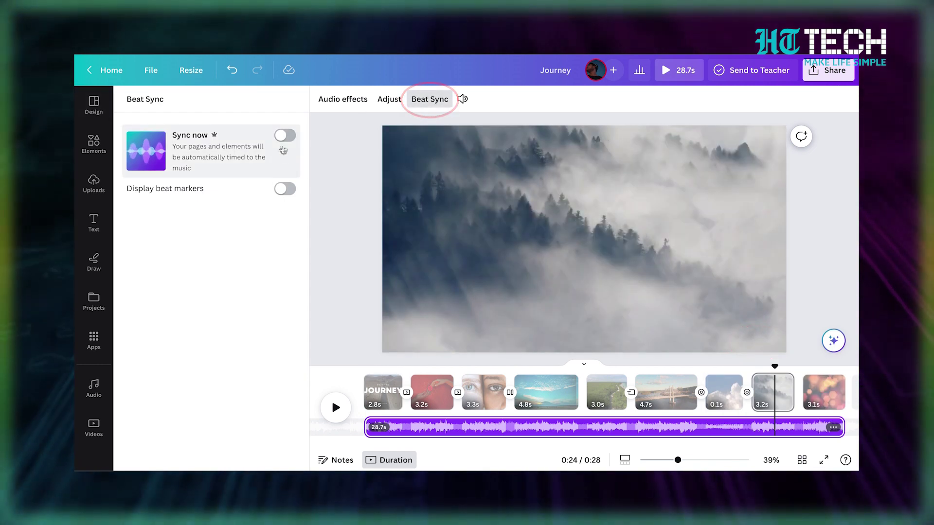
# Turn on Sync now so the Journey clips follow The Gift of Morning's beat.
pyautogui.click(284, 136)
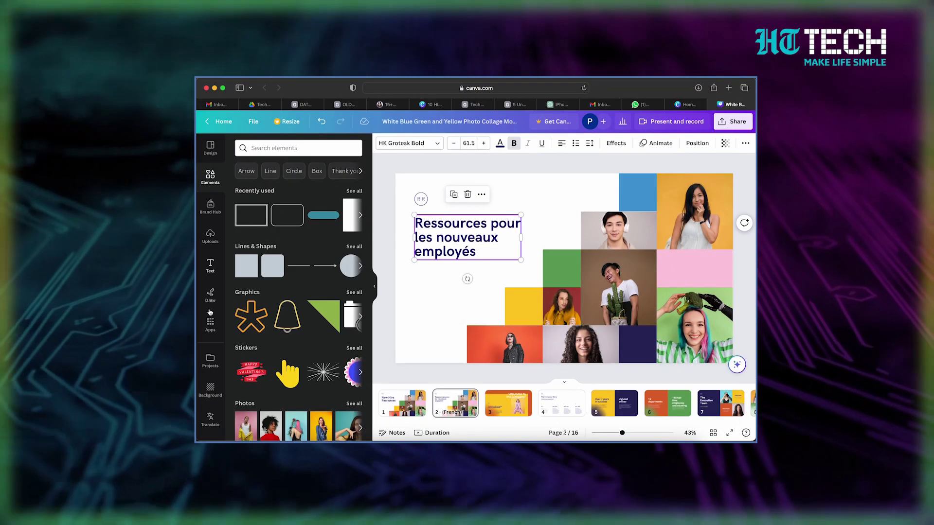
# Translate the French title page into English with the Translate app and select the new title.
pyautogui.click(211, 325)
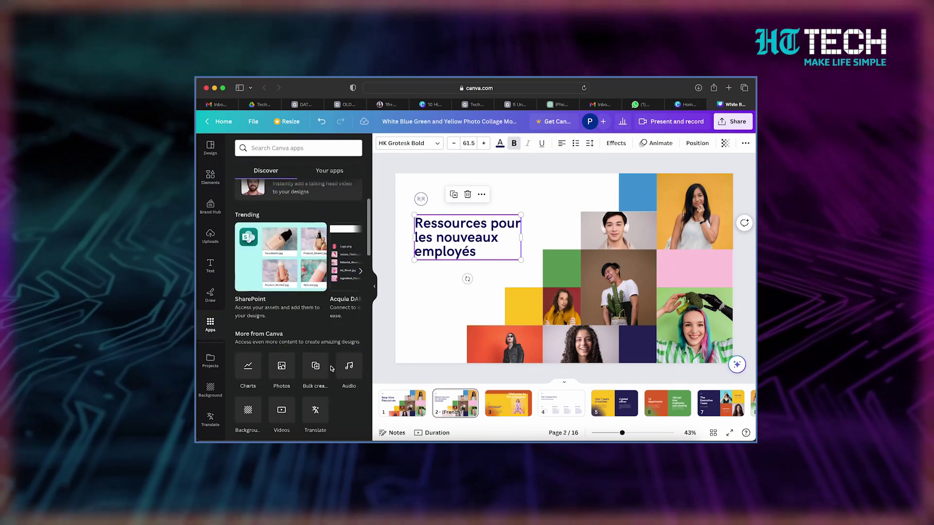
pyautogui.click(314, 418)
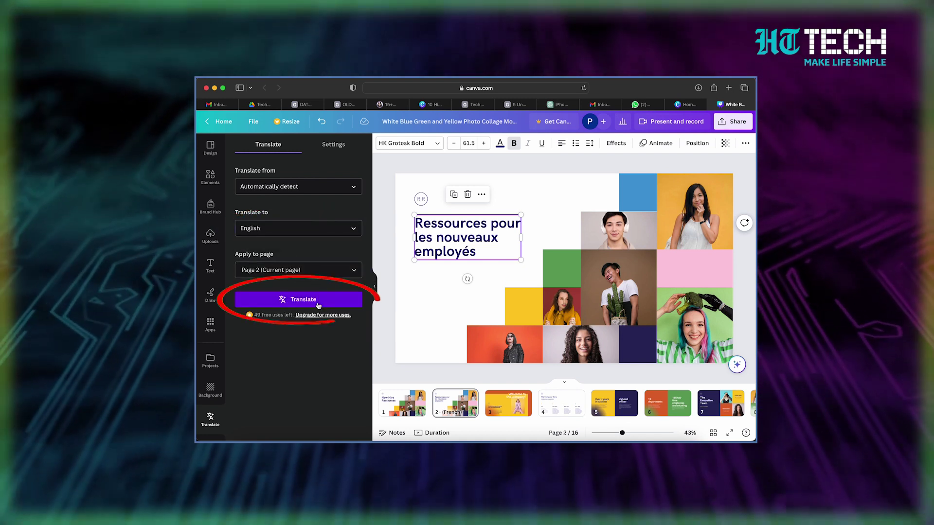
pyautogui.click(319, 300)
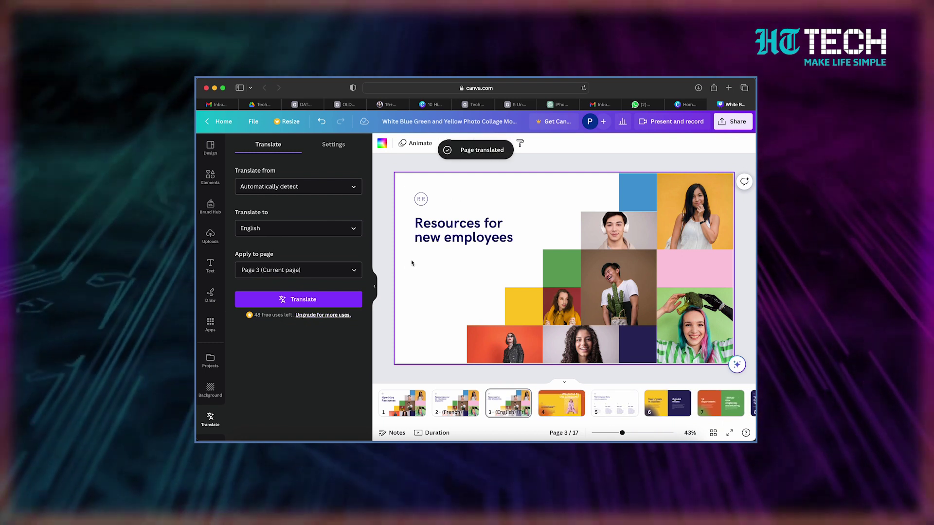
pyautogui.click(446, 230)
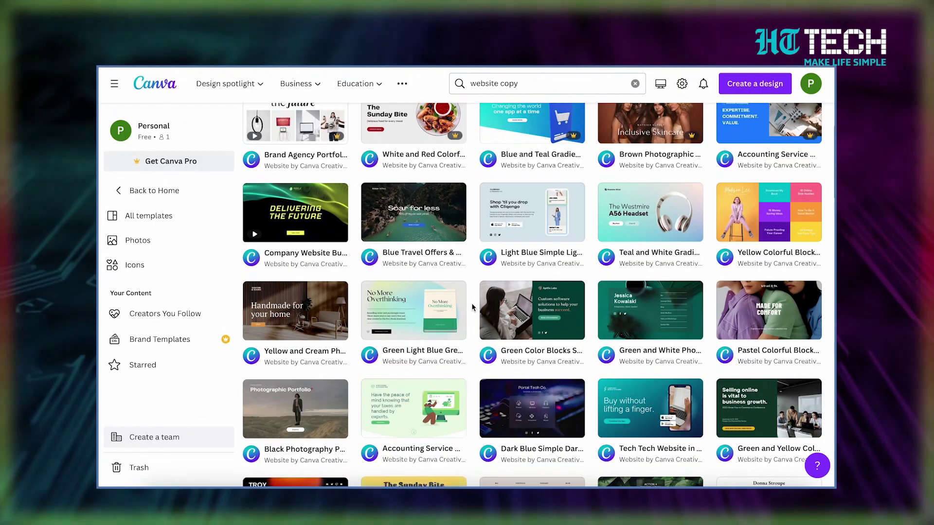
# Scroll down through the template results.
pyautogui.scroll(-4, 472, 307)
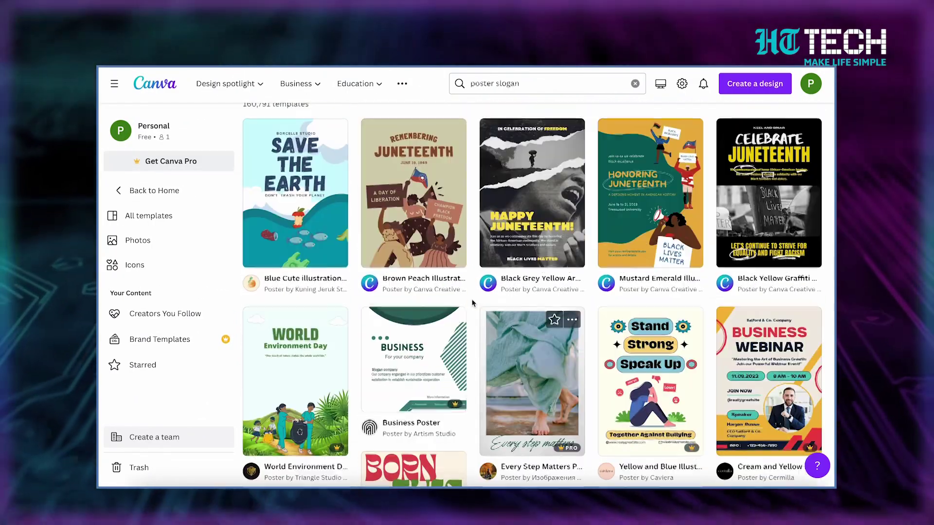
pyautogui.scroll(-4, 471, 307)
pyautogui.scroll(-5, 471, 305)
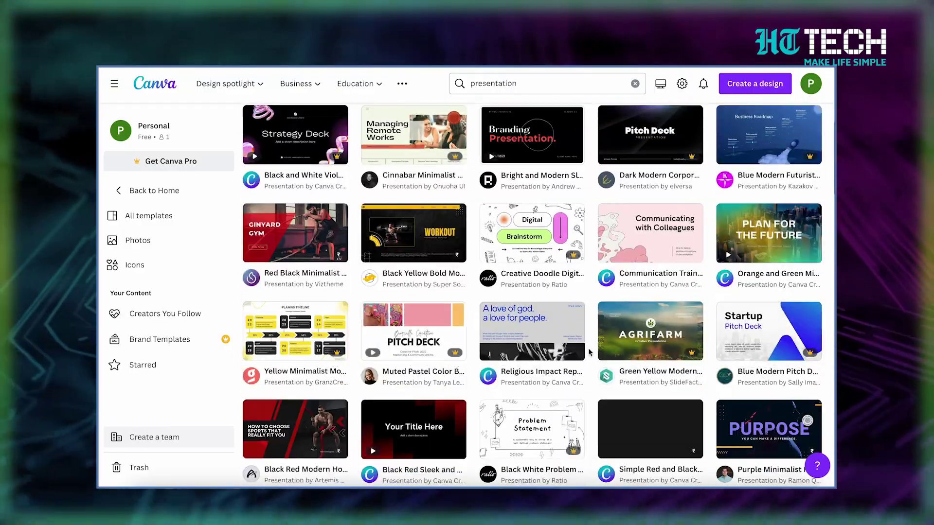
pyautogui.scroll(-6, 562, 350)
pyautogui.scroll(-5, 590, 352)
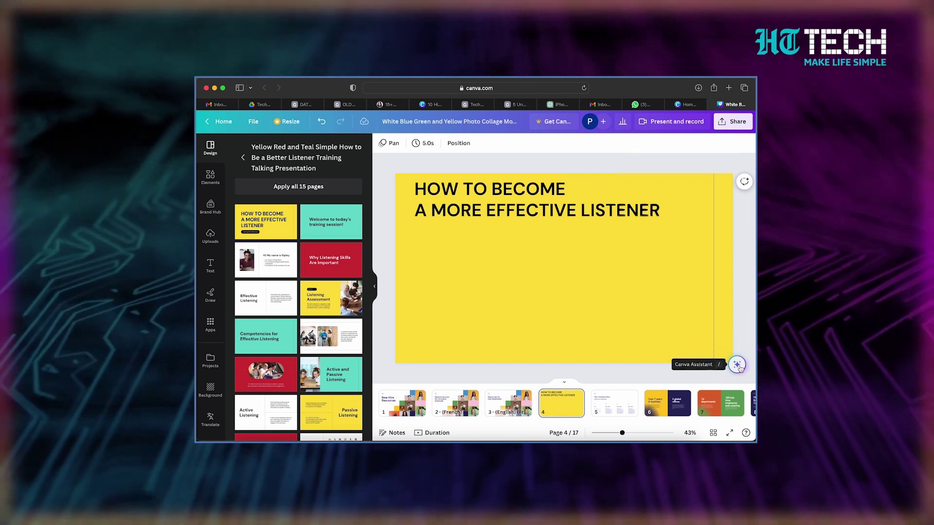
# Use Magic Write with 'Add 3 points on how to become a more effective listener' and widen the text box.
pyautogui.click(738, 366)
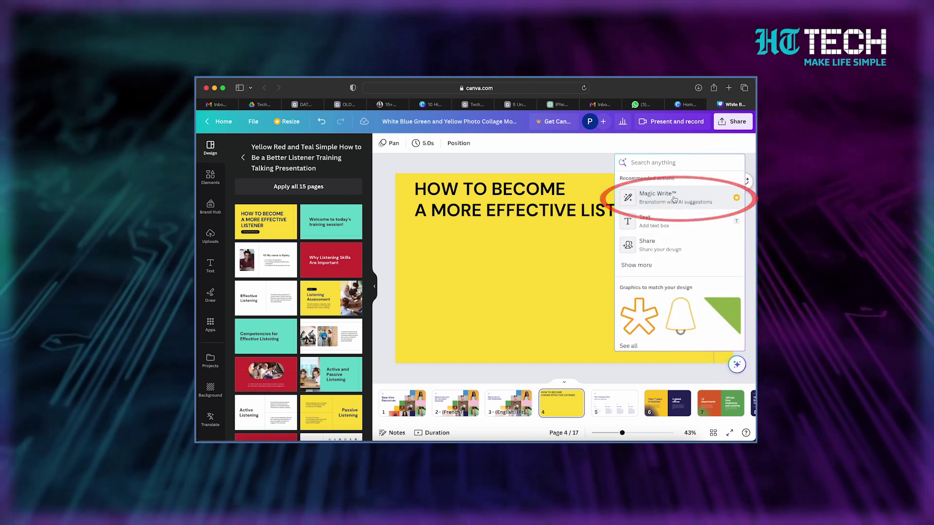
pyautogui.click(672, 197)
pyautogui.write('Add 3 points on how to become a more ef')
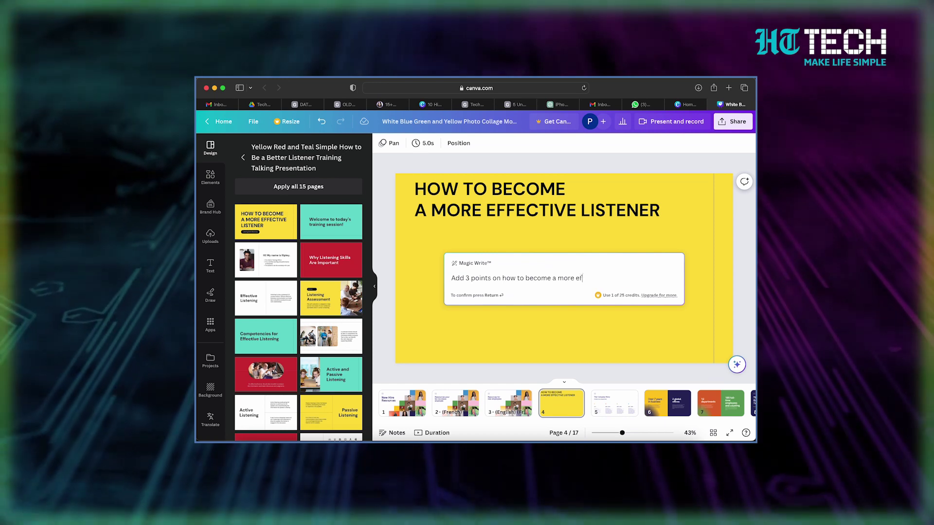
pyautogui.write('fective listener')
pyautogui.press('Return')
pyautogui.moveTo(620, 290); pyautogui.dragTo(728, 292)
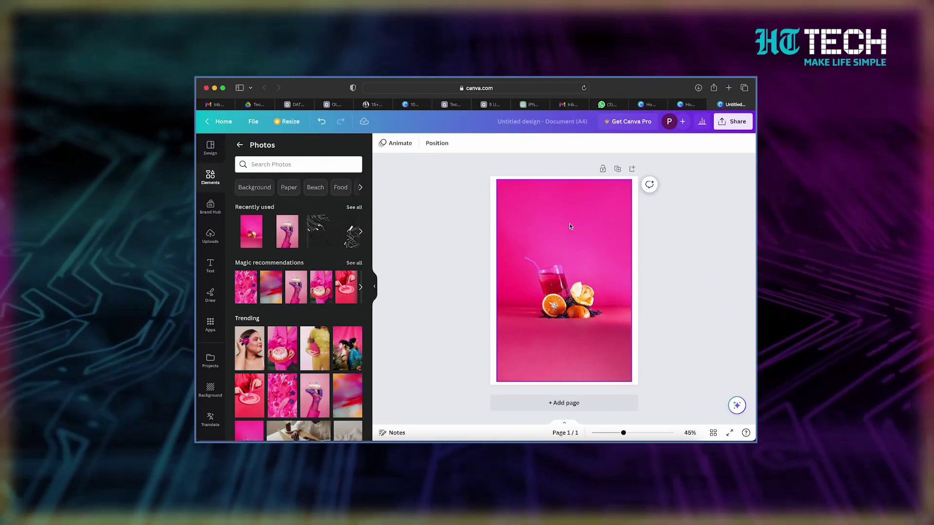
# Brush over the bottom strip of the pink drink photo in Magic Edit.
pyautogui.click(570, 226)
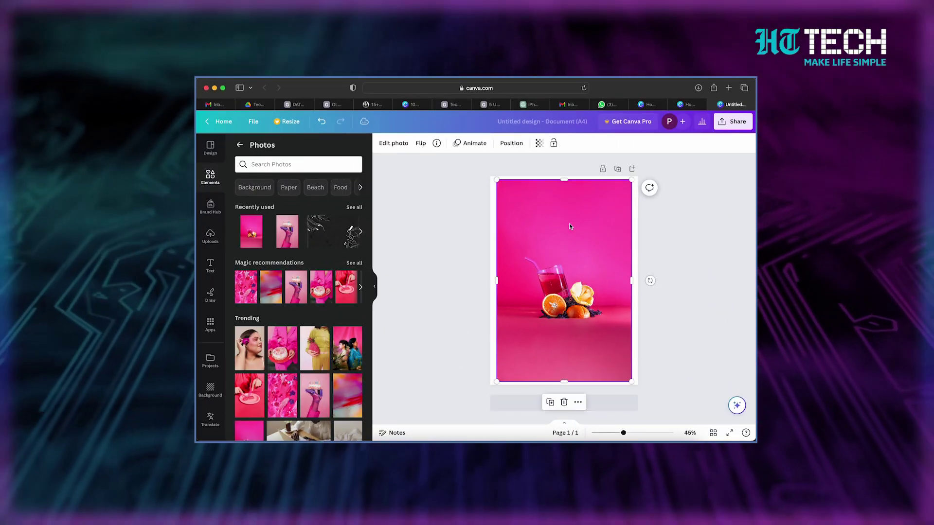
pyautogui.click(398, 144)
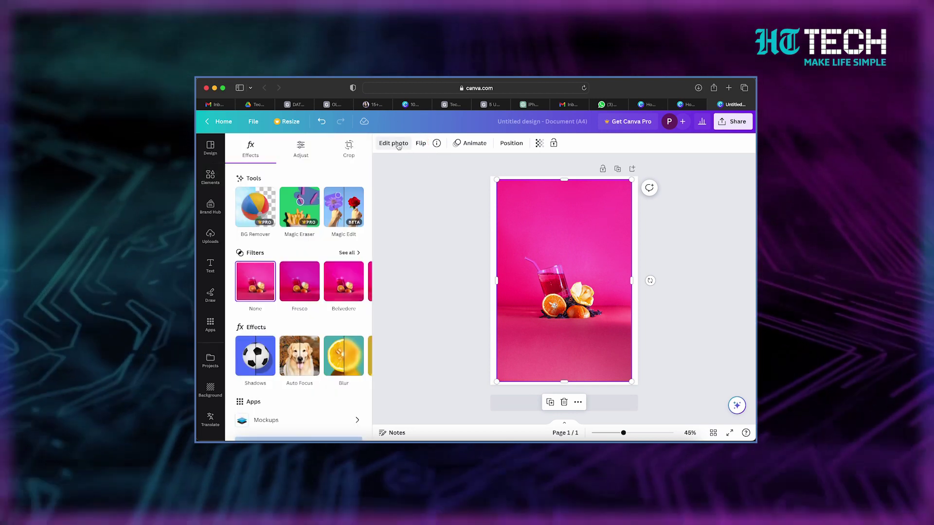
pyautogui.click(344, 207)
pyautogui.moveTo(498, 357); pyautogui.dragTo(629, 356)
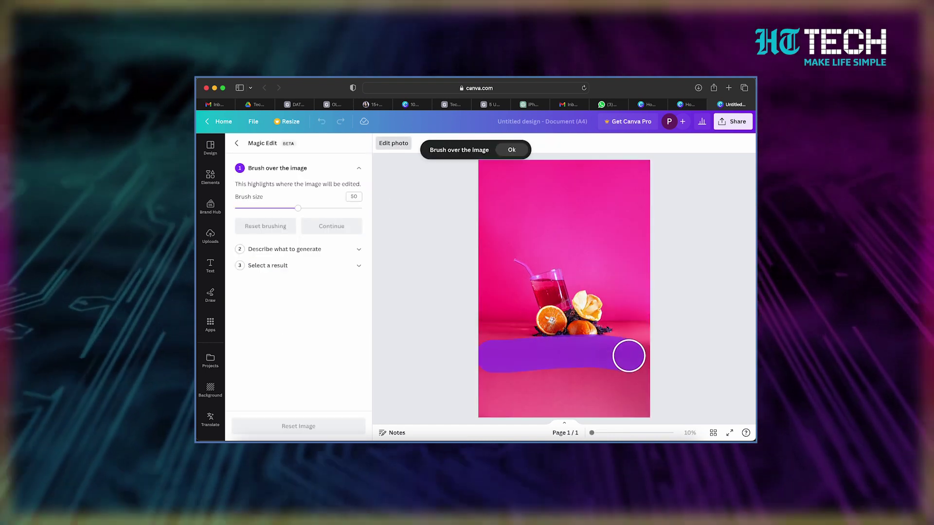
pyautogui.moveTo(645, 403)
pyautogui.mouseDown()
pyautogui.moveTo(608, 375)
pyautogui.moveTo(599, 394)
pyautogui.mouseUp()
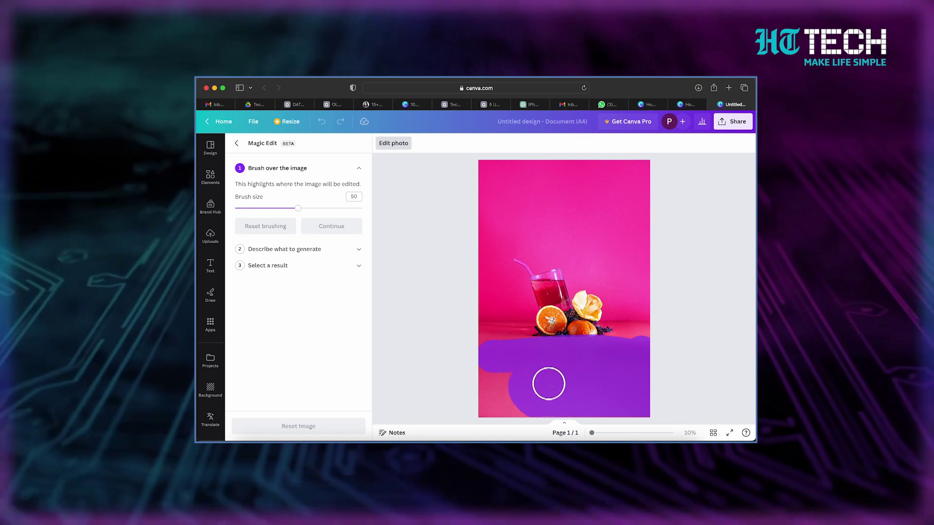
# Enter the prompt 'add flowers' and generate results for the brushed area.
pyautogui.click(321, 230)
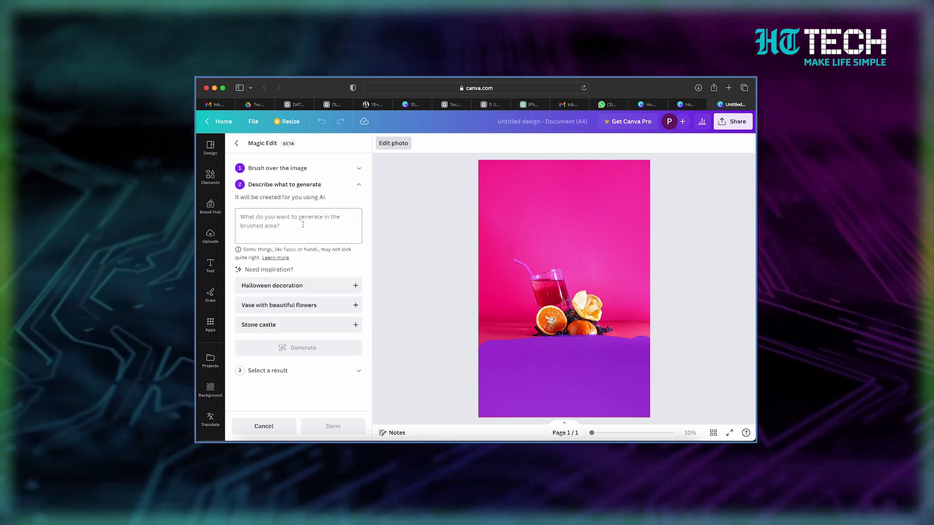
pyautogui.write('add flowers')
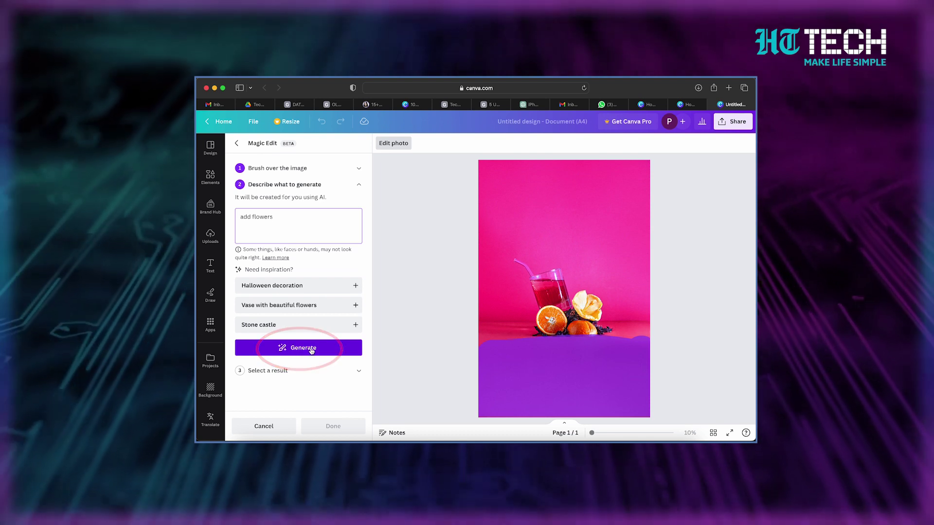
pyautogui.click(312, 350)
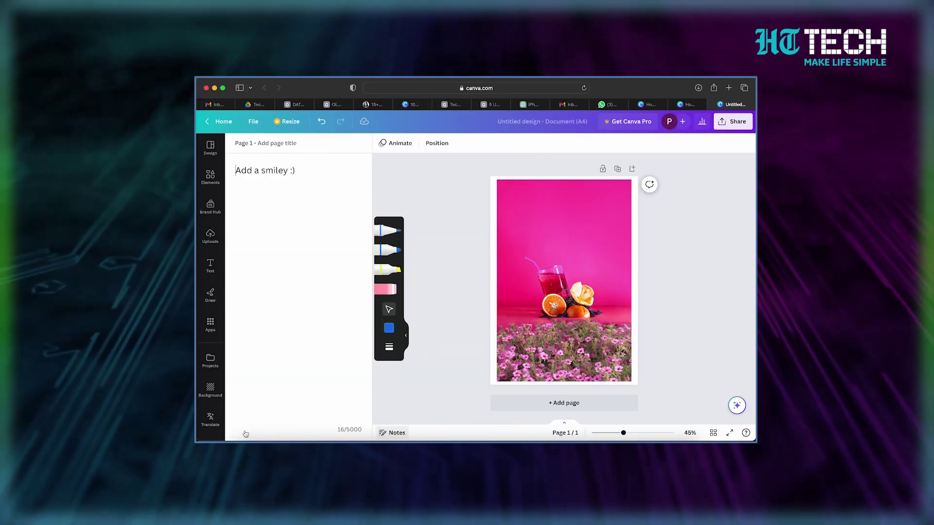
# Draw a blue smiley above the drink with the pen, then wipe it out with the Eraser.
pyautogui.click(211, 295)
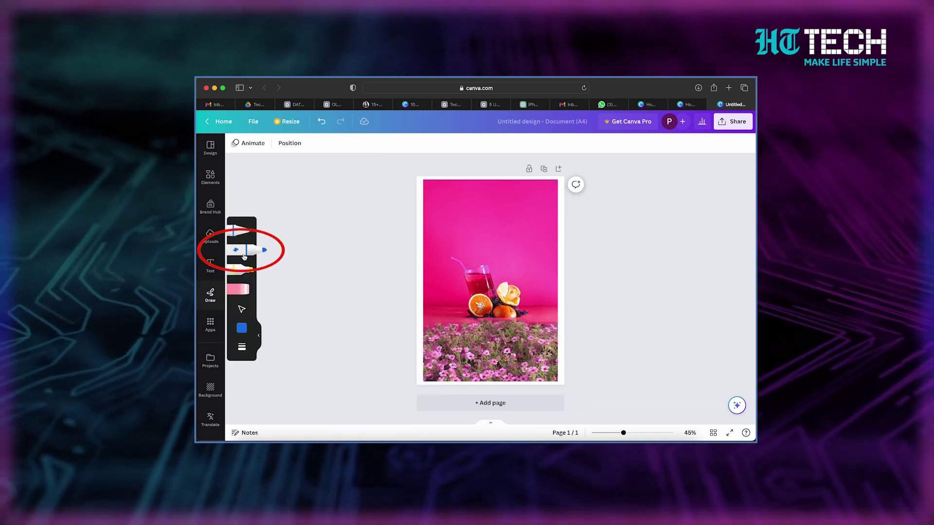
pyautogui.click(242, 328)
pyautogui.click(242, 347)
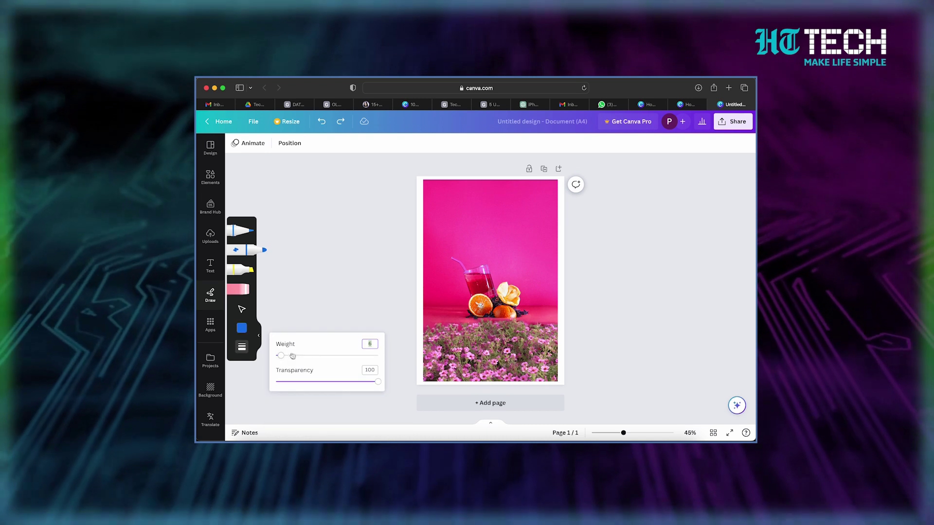
pyautogui.click(467, 204)
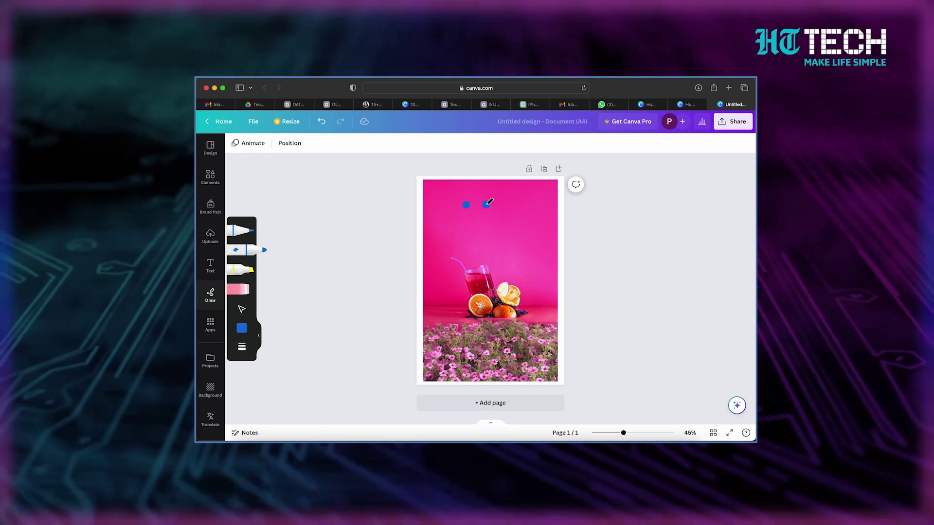
pyautogui.click(452, 209)
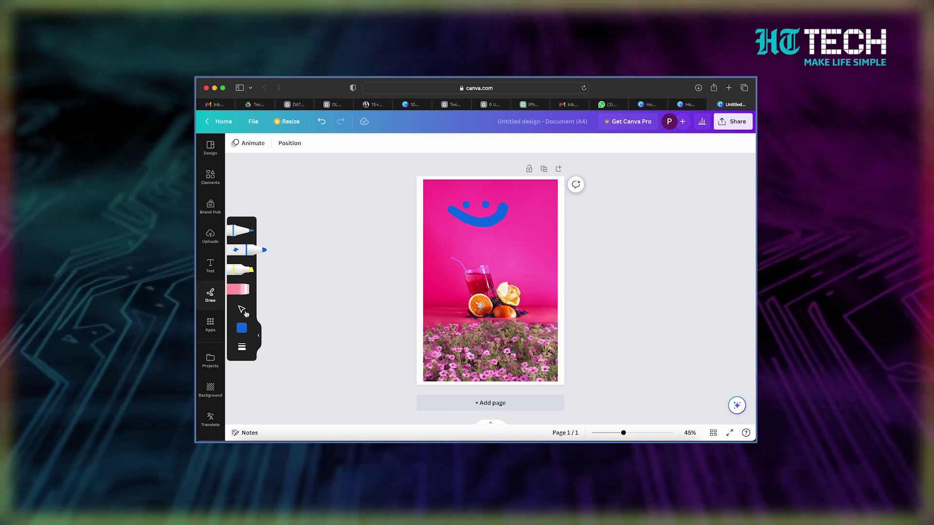
pyautogui.click(243, 292)
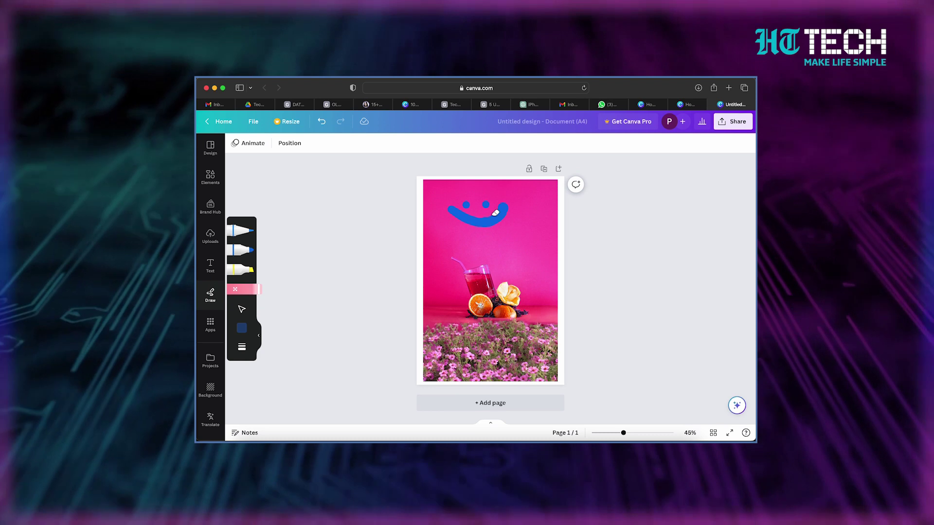
pyautogui.moveTo(493, 213)
pyautogui.mouseDown()
pyautogui.moveTo(487, 201)
pyautogui.moveTo(465, 205)
pyautogui.mouseUp()
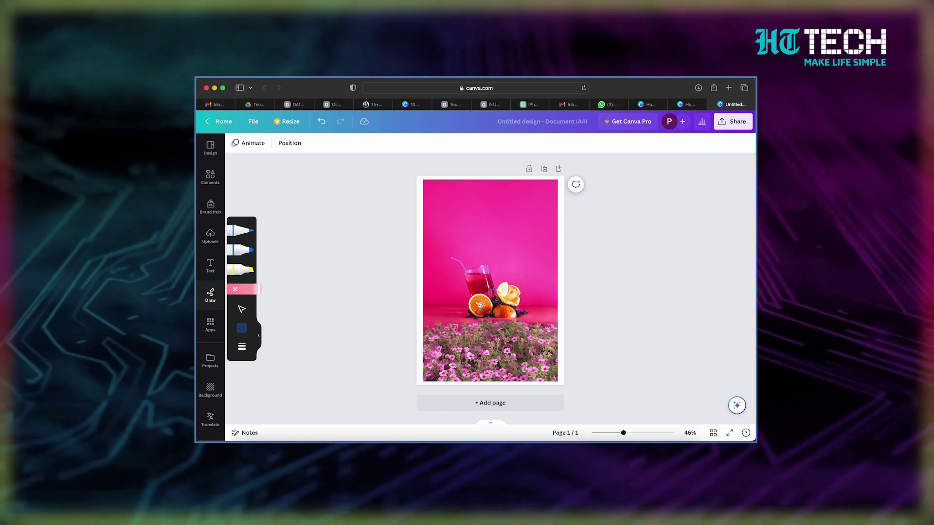